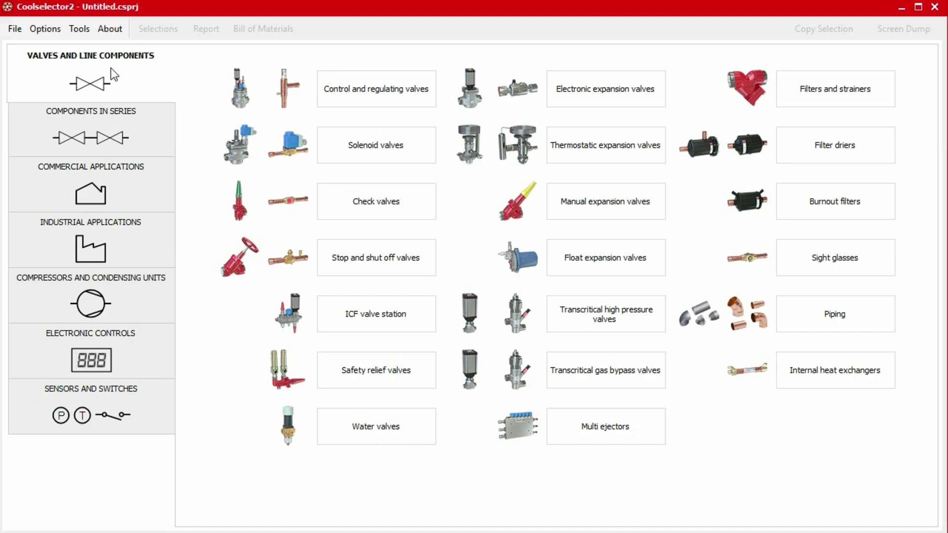
Browse the components-in-series, commercial, industrial, compressors and electronic controls categories
click(155, 141)
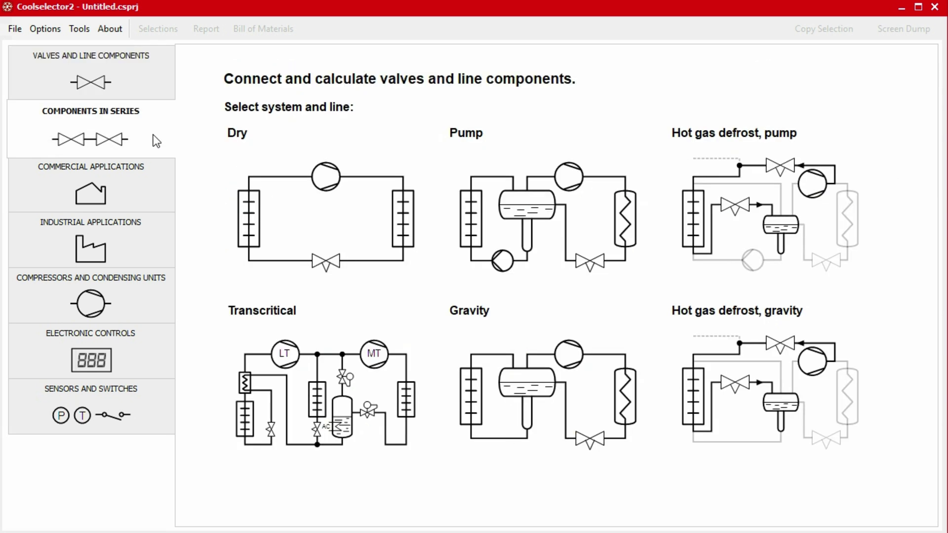
click(153, 185)
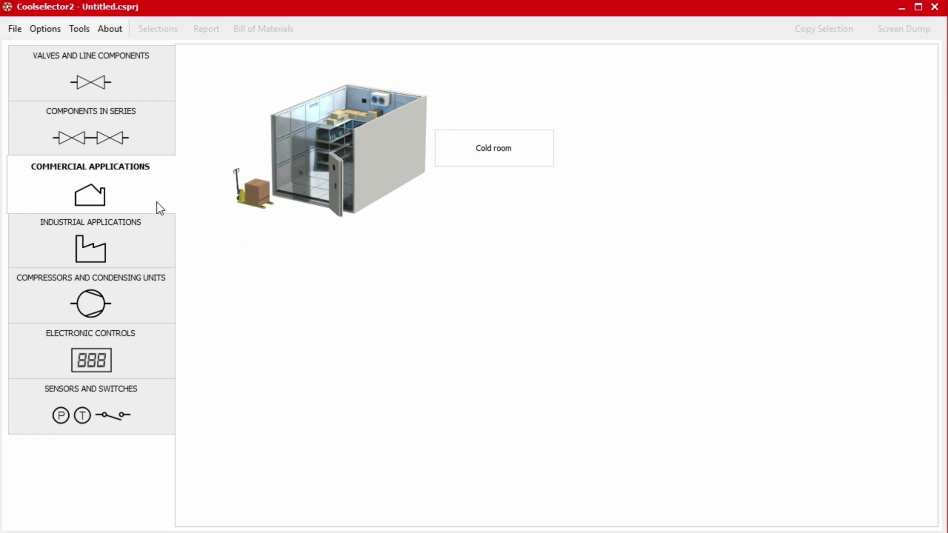
click(153, 248)
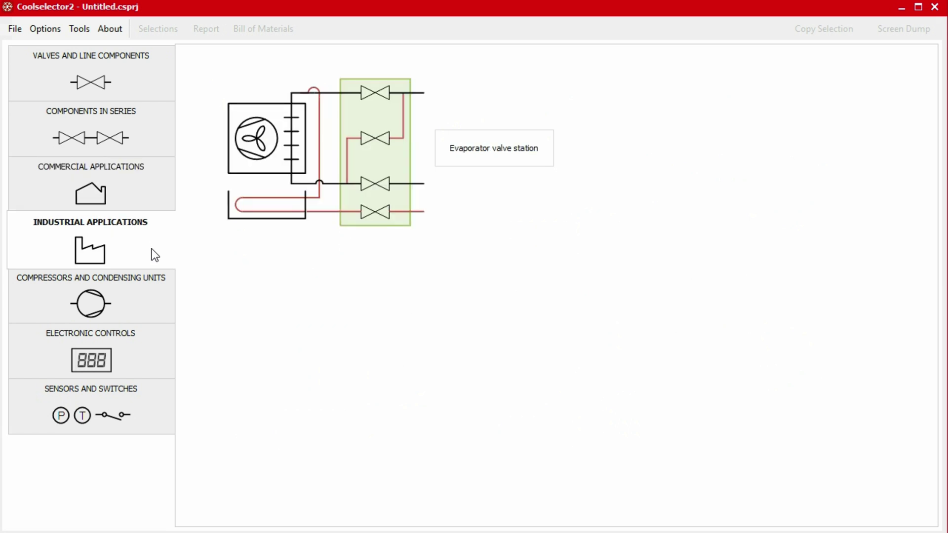
click(149, 301)
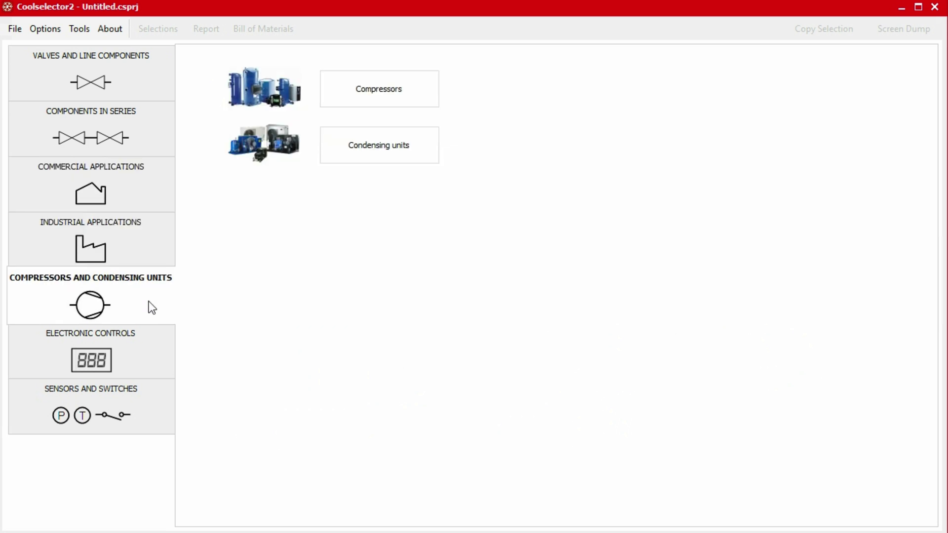
click(150, 358)
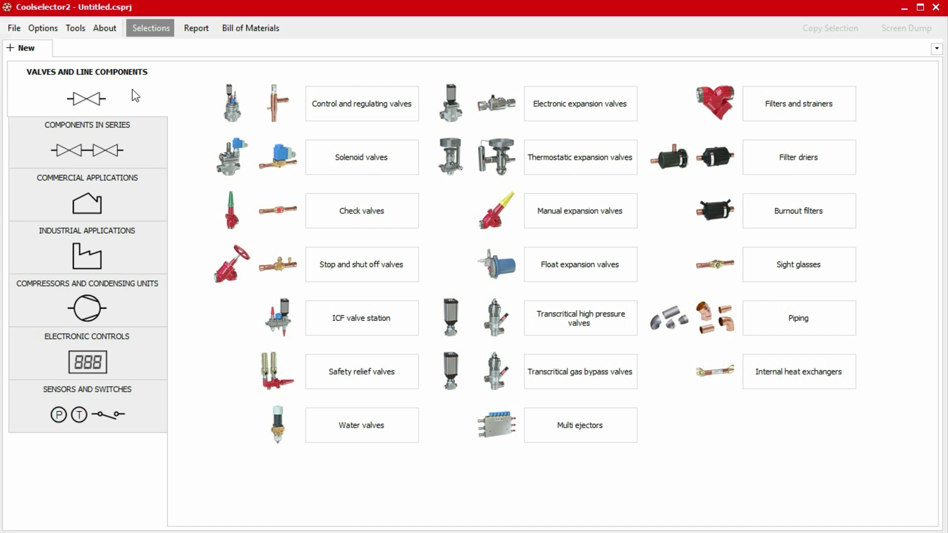
Create the Ejector 1 multi-ejector selection, keeping Transcritical HP ejector as the system
click(538, 422)
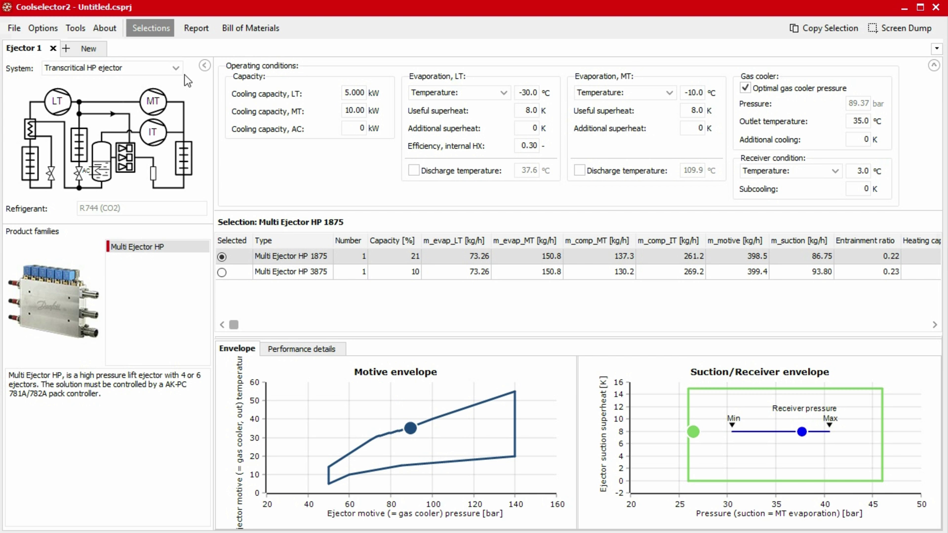
click(176, 68)
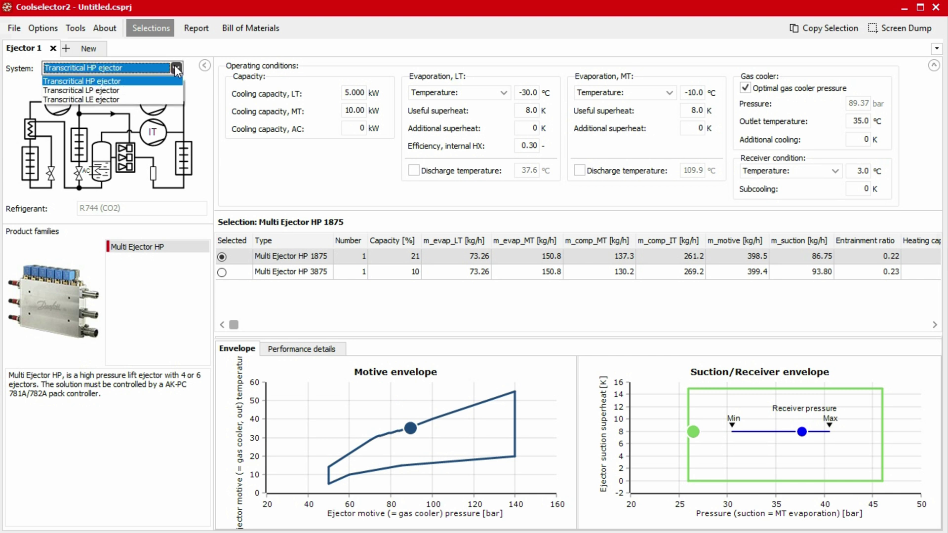
click(176, 68)
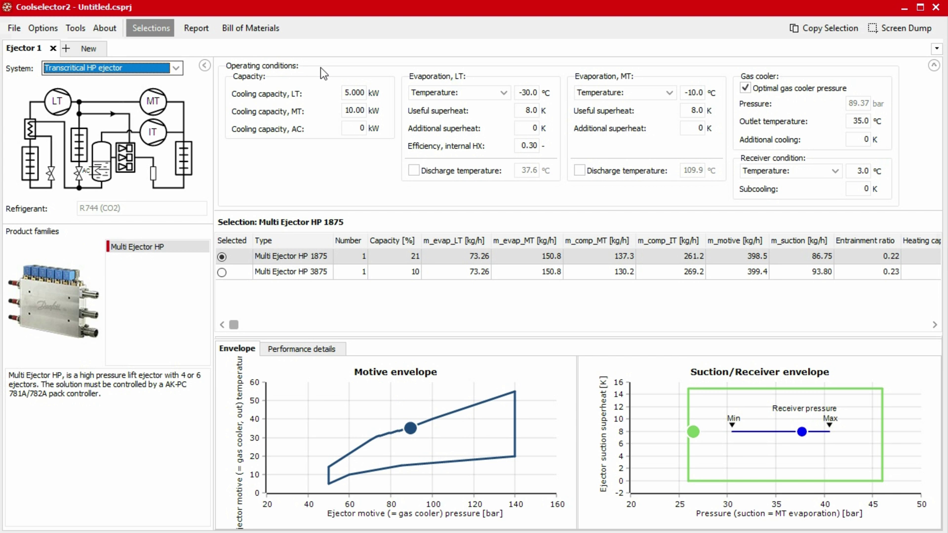
Enter 30 kW LT and 210 kW MT cooling capacity so the results recalculate
double_click(360, 93)
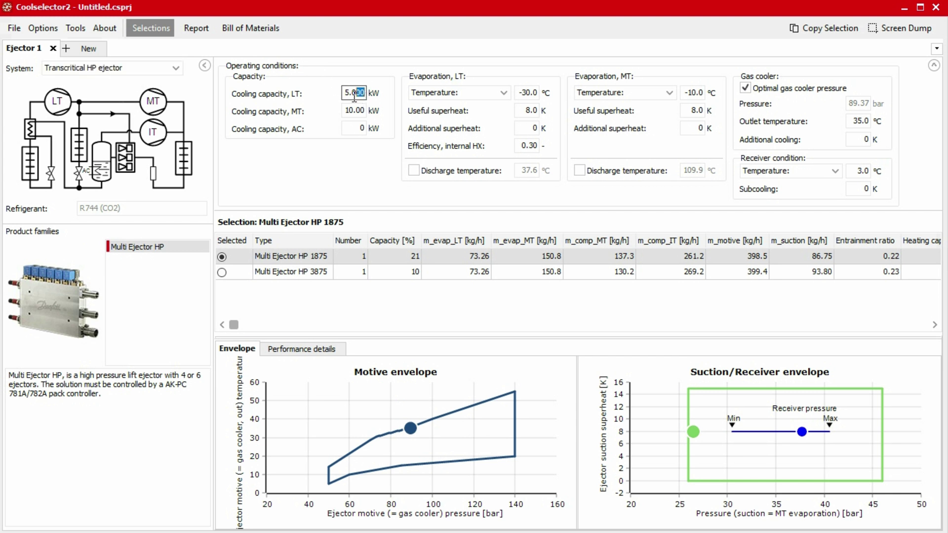
text(30)
key(Tab)
double_click(355, 109)
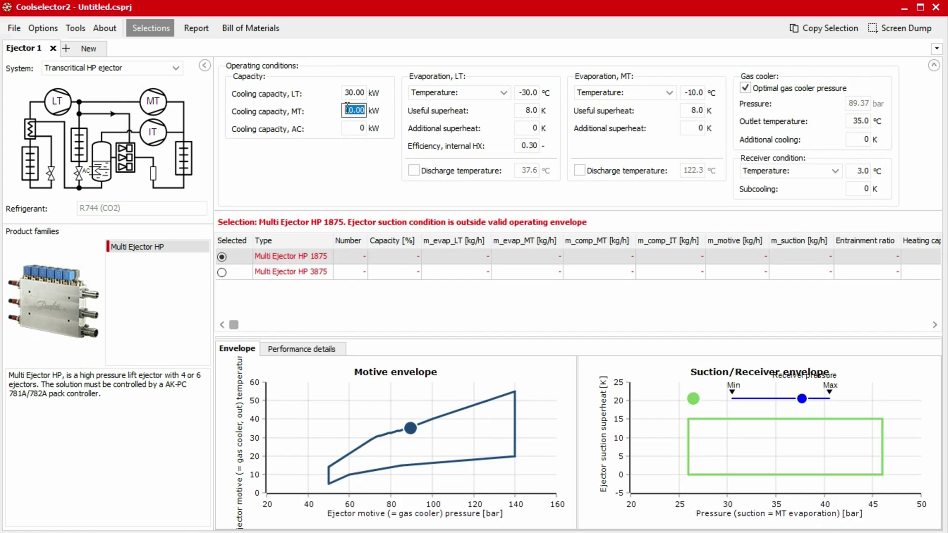
text(210)
key(Tab)
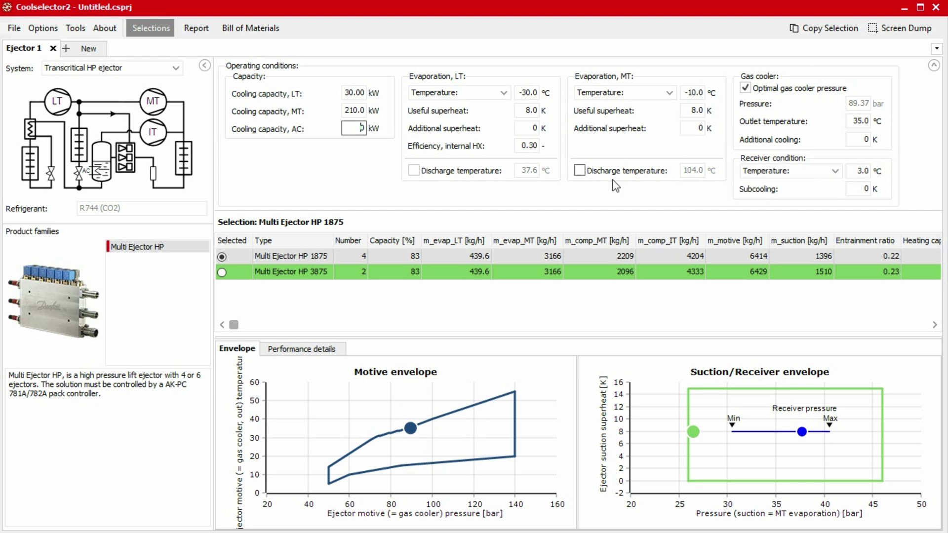
Pick the Multi Ejector HP 3875 row in the results table
click(241, 274)
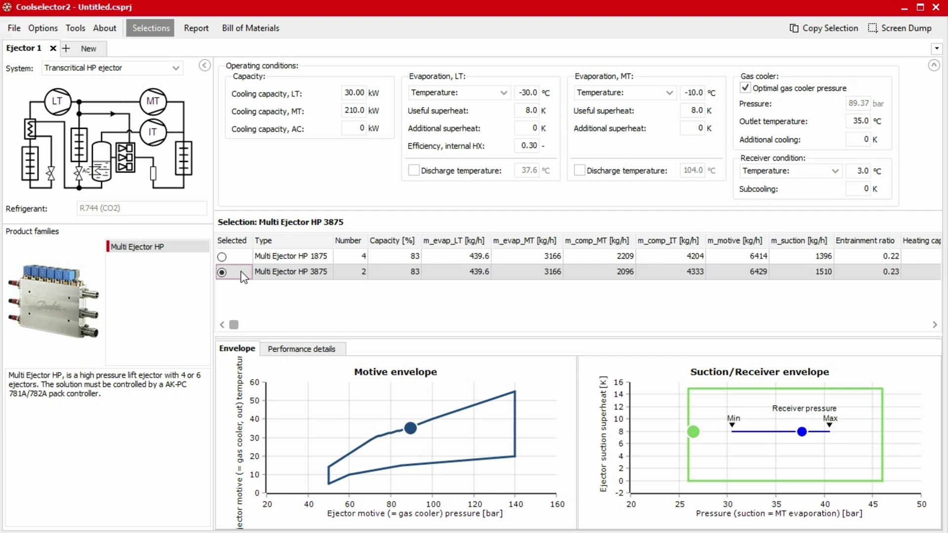
click(234, 352)
click(304, 354)
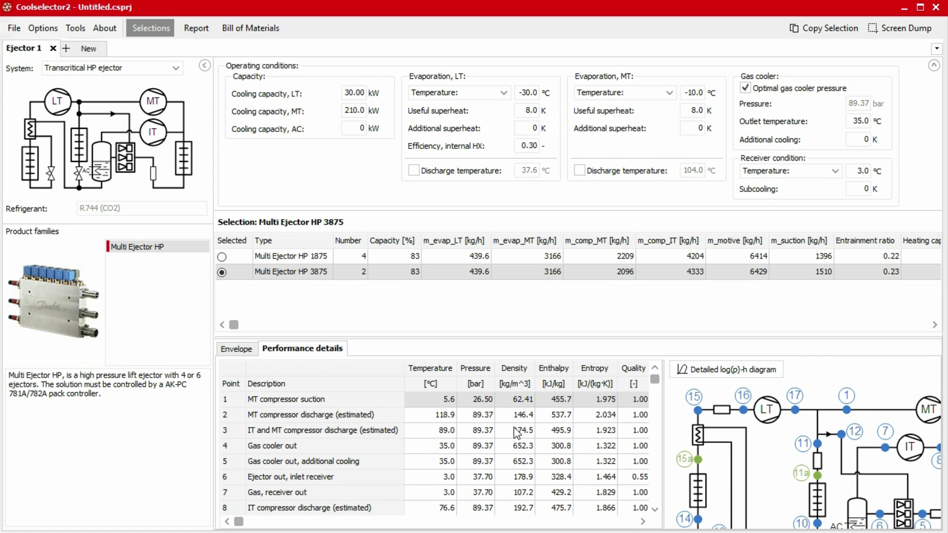
click(731, 370)
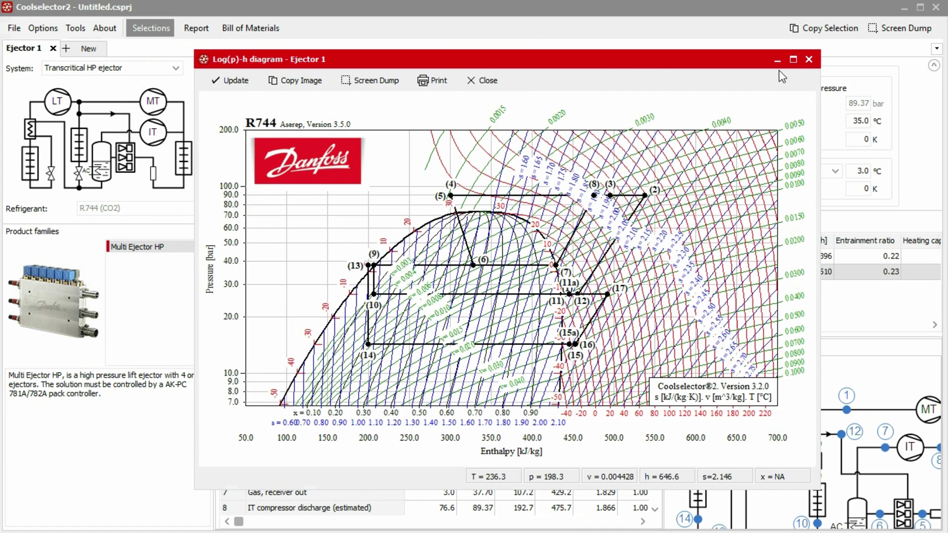
click(810, 58)
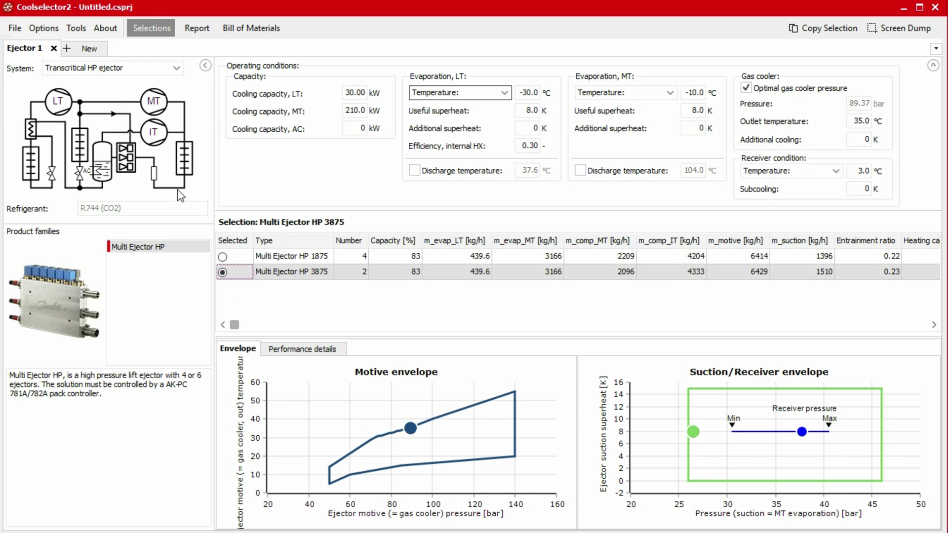
Create Ejector 2 as a multi-ejector selection using the Transcritical LP ejector system
click(86, 55)
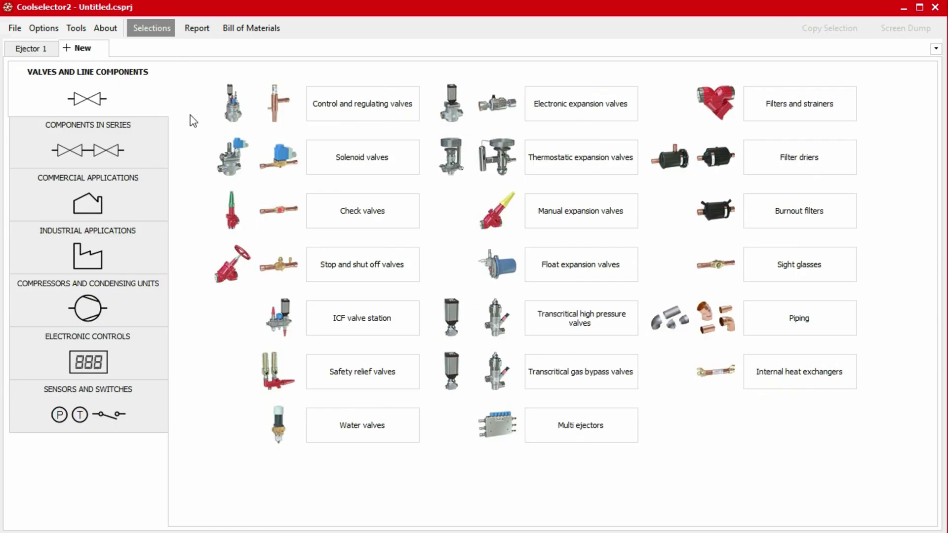
click(587, 437)
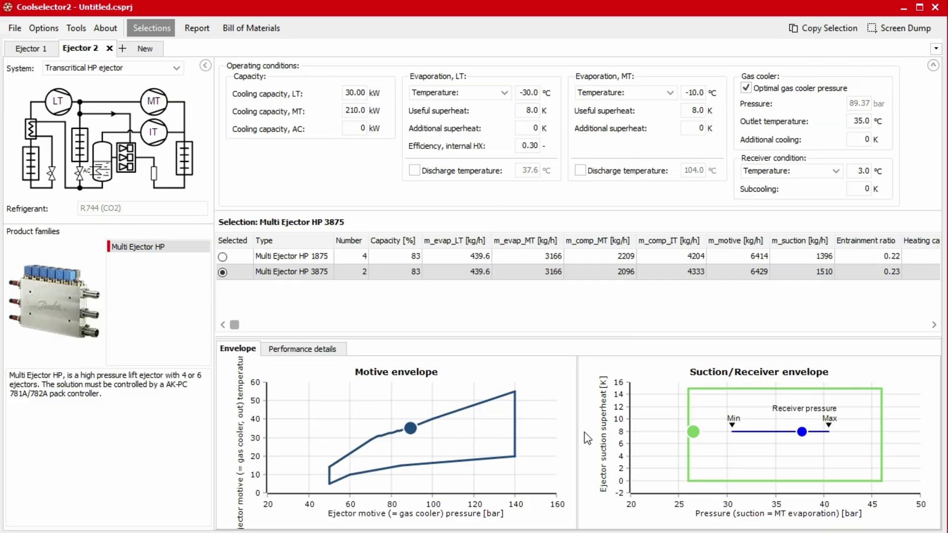
click(178, 74)
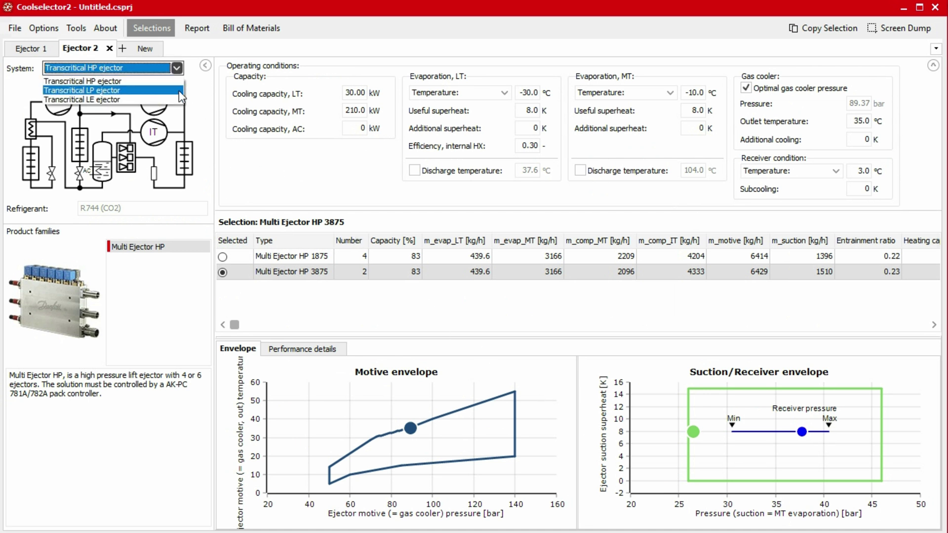
click(178, 90)
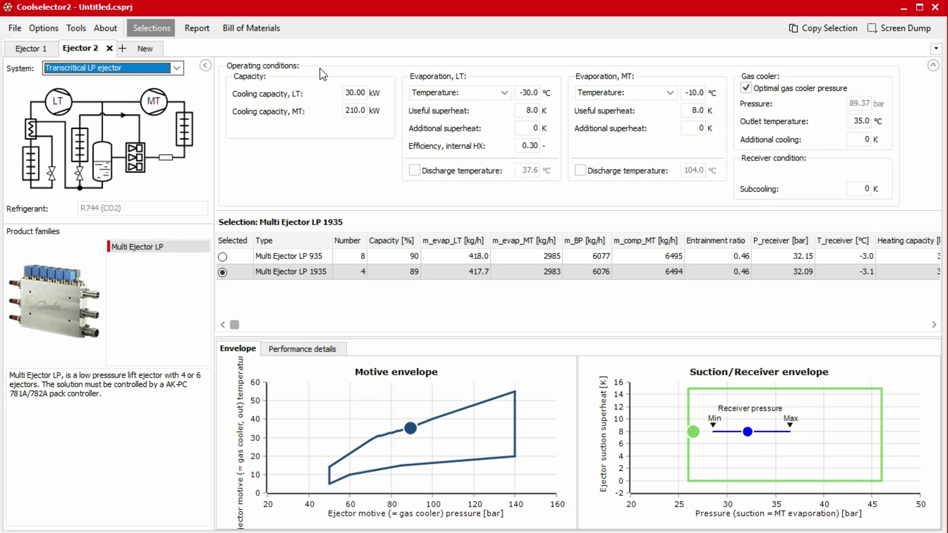
Enter 10 kW LT and 60 kW MT capacity, 6 K LT superheat and 4 K additional superheat
double_click(355, 93)
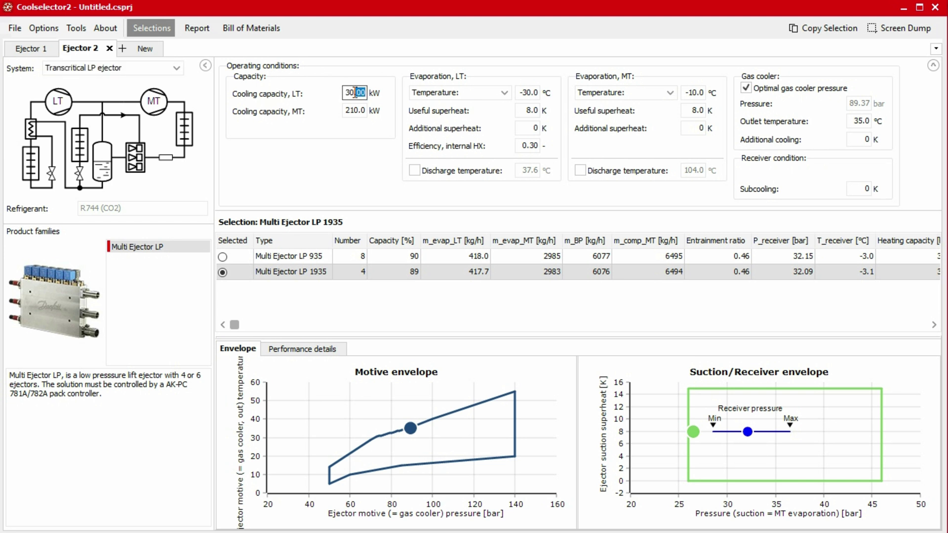
text(10)
key(Tab)
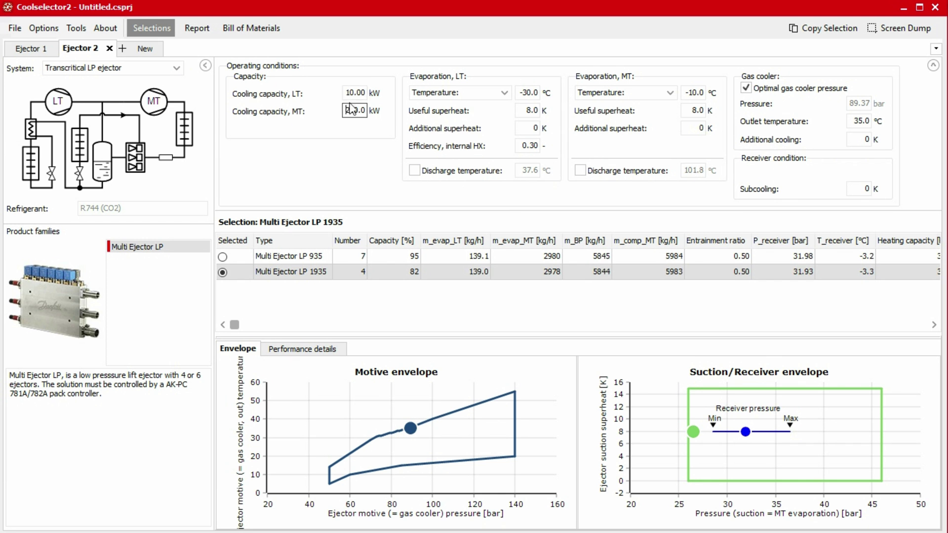
text(60)
key(Tab)
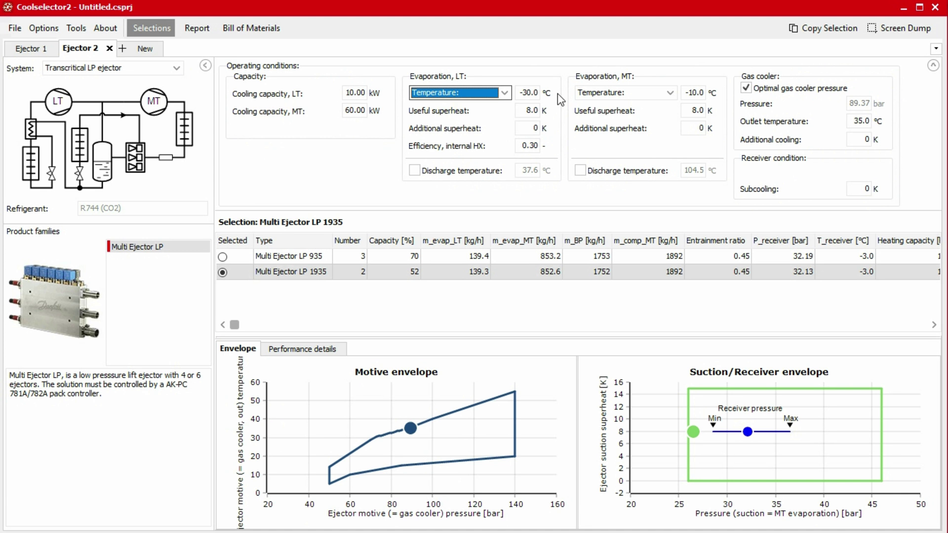
double_click(524, 110)
text(6)
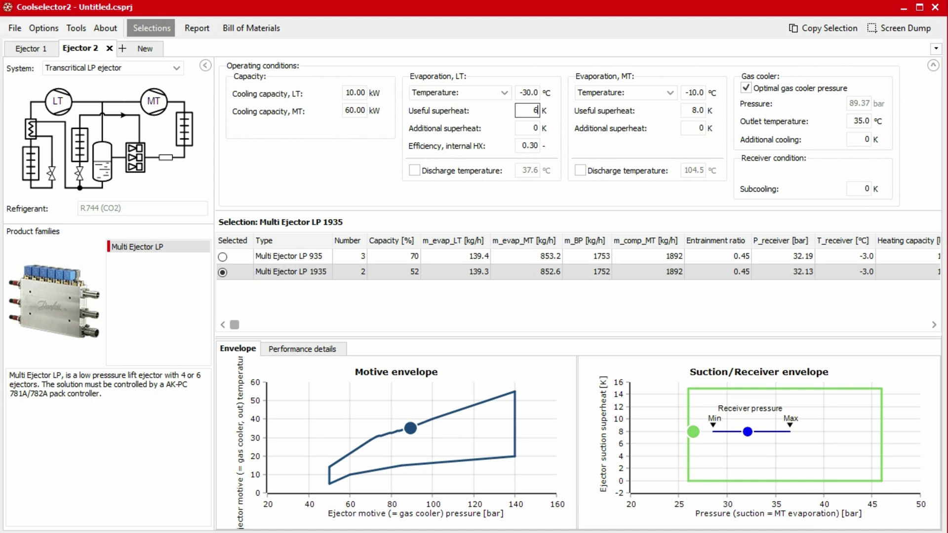
key(Tab)
text(4)
key(Tab)
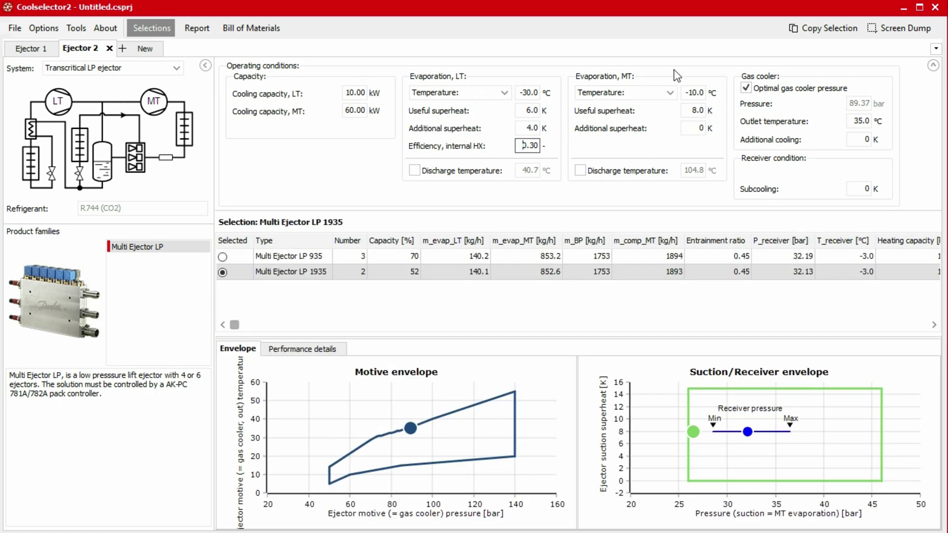
Specify MT evaporation as 28 bar absolute pressure and start editing the gas cooler outlet temperature
click(670, 94)
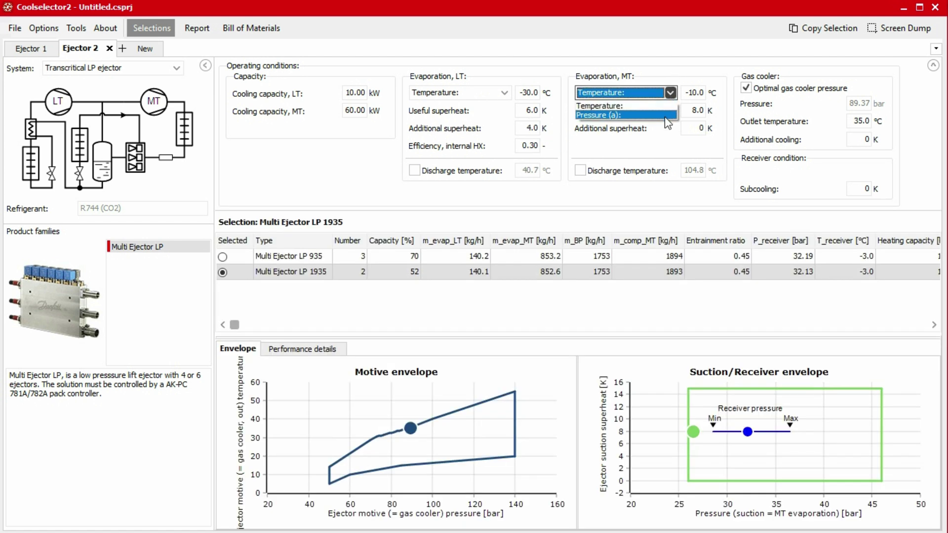
click(664, 116)
click(684, 91)
text(28)
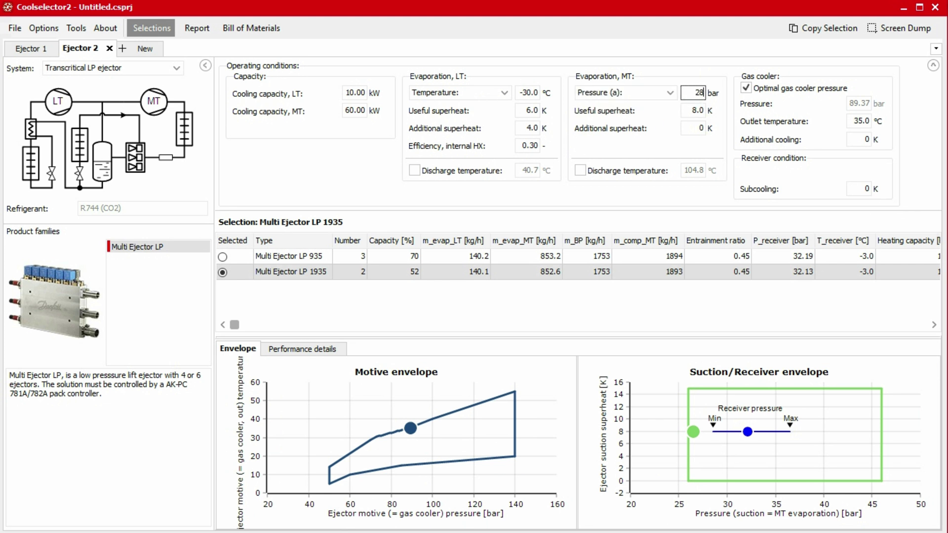
key(Tab)
double_click(859, 121)
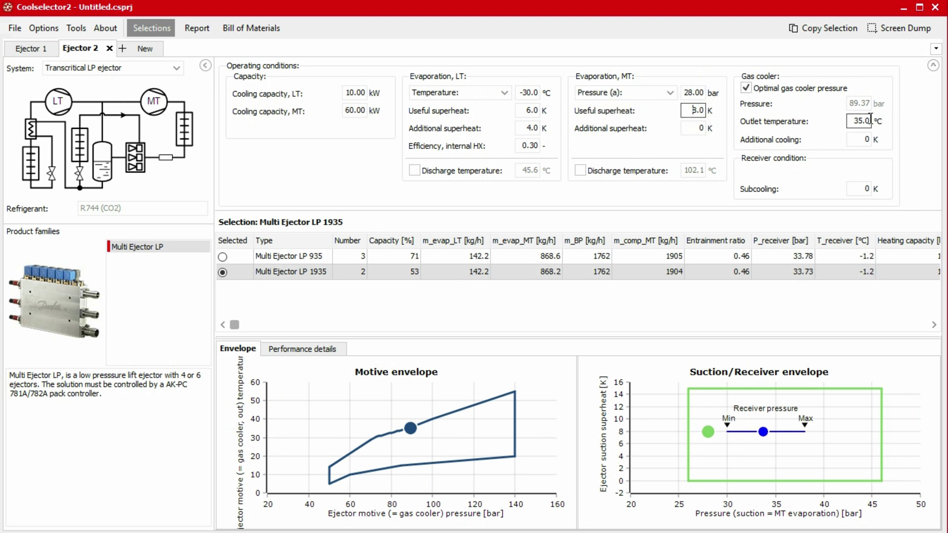
text(40)
Commit the 40 °C gas cooler outlet temperature
key(Tab)
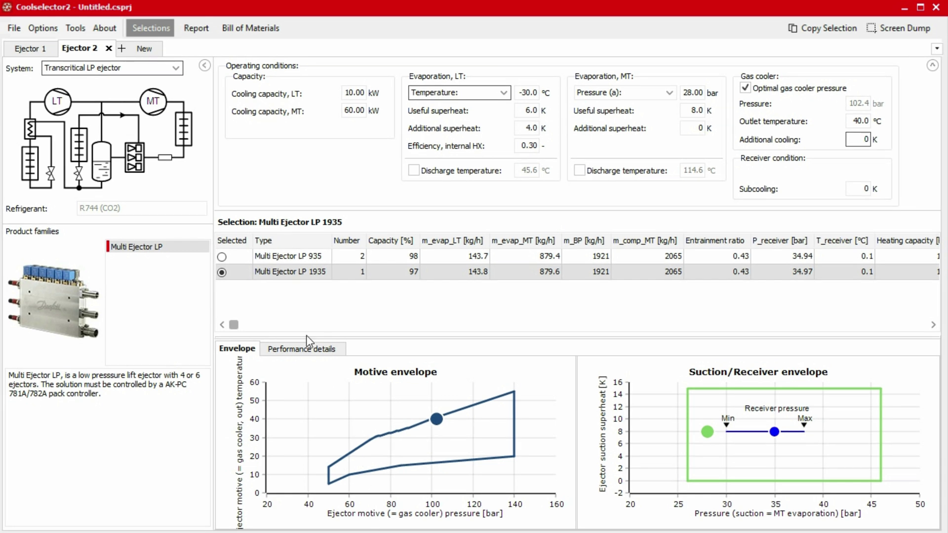
Create Ejector 3 as a multi-ejector selection using the Transcritical LE ejector system
click(141, 49)
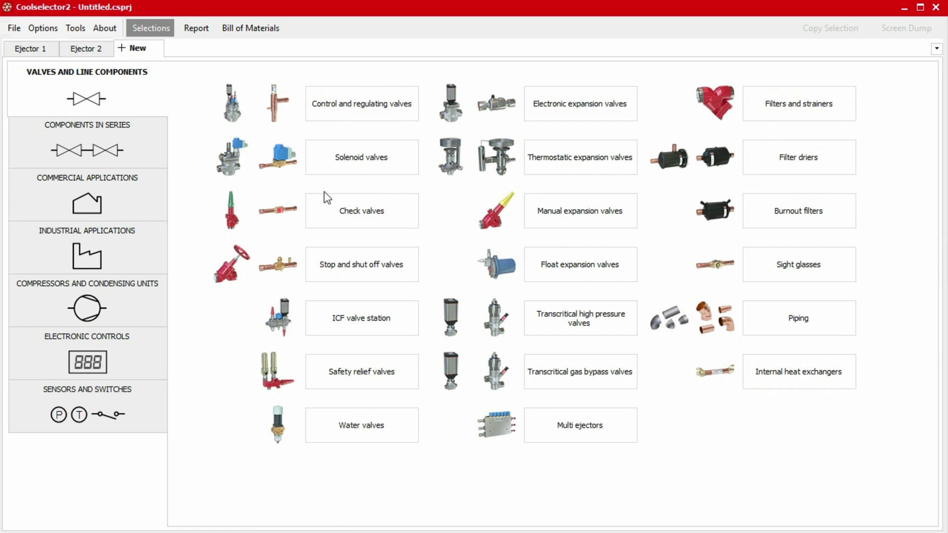
click(549, 427)
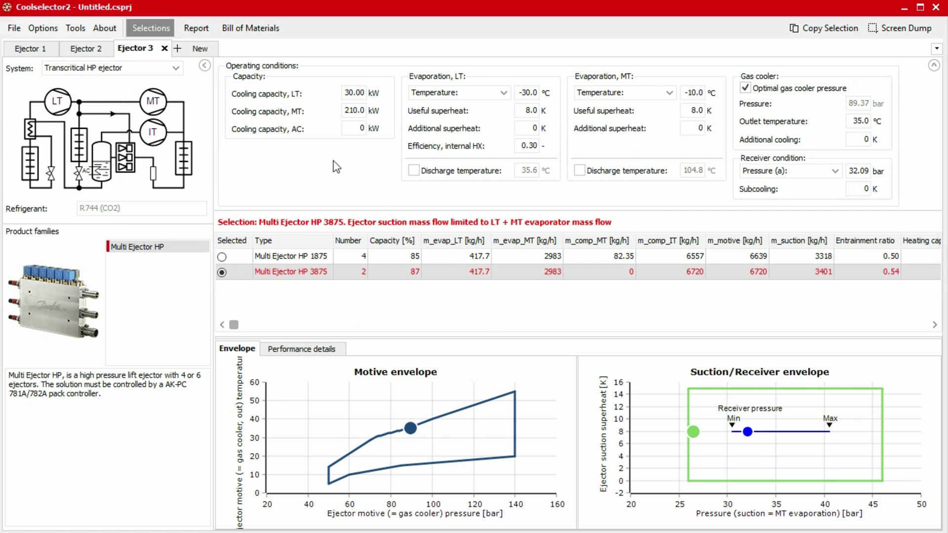
click(173, 66)
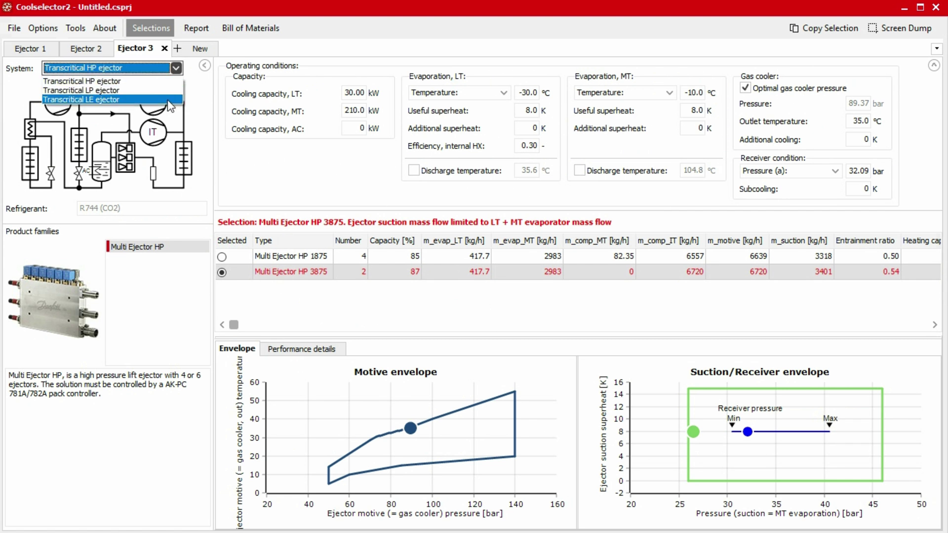
click(112, 100)
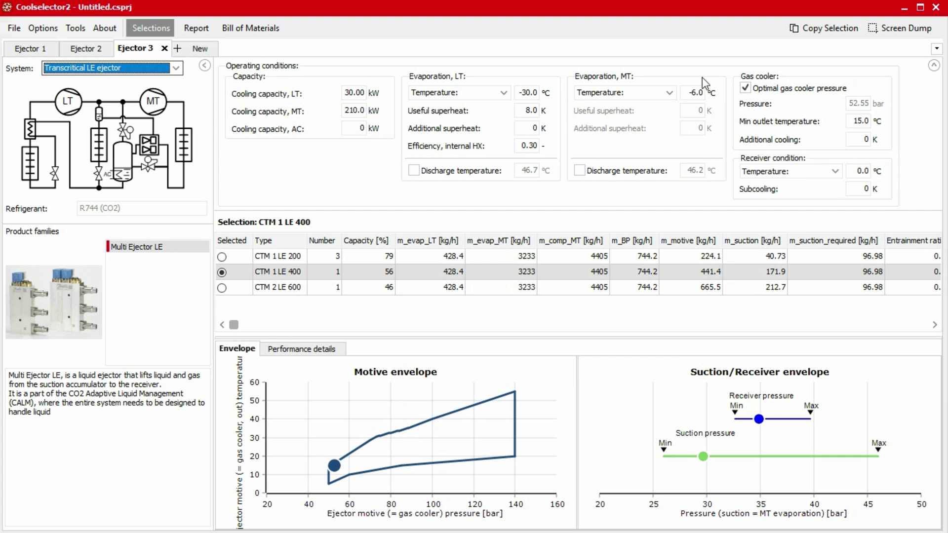
Set MT evaporating temperature to -4 °C, keep CTM 1 LE 400, and preview the report
click(680, 92)
text(-4)
key(Tab)
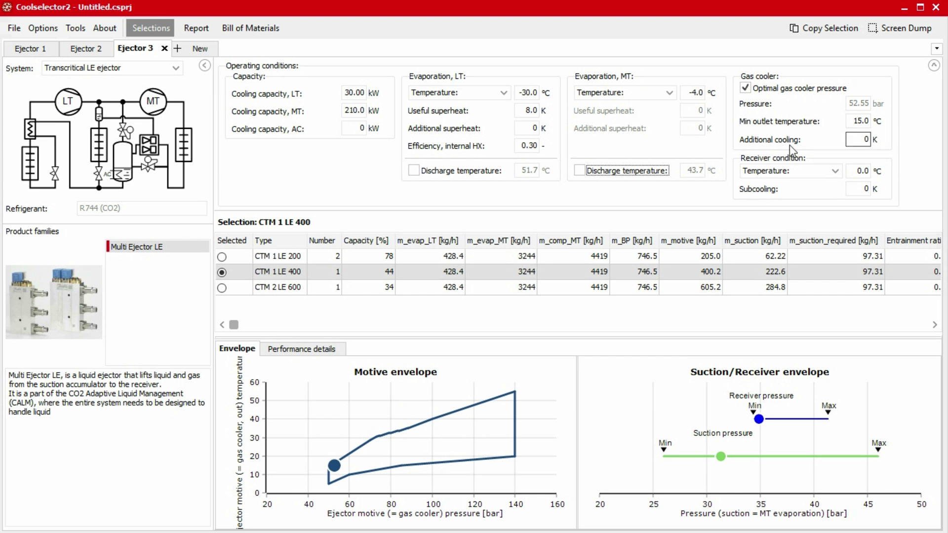
click(229, 274)
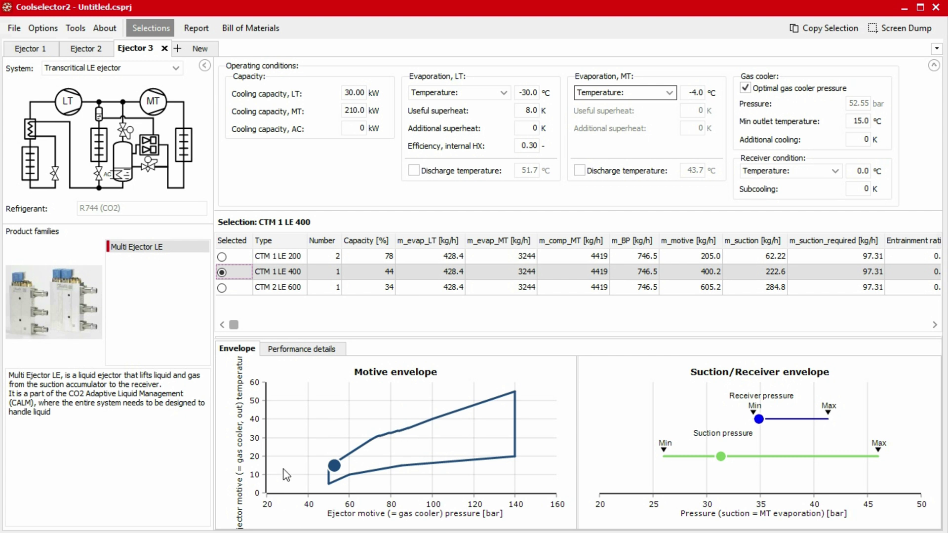
click(185, 29)
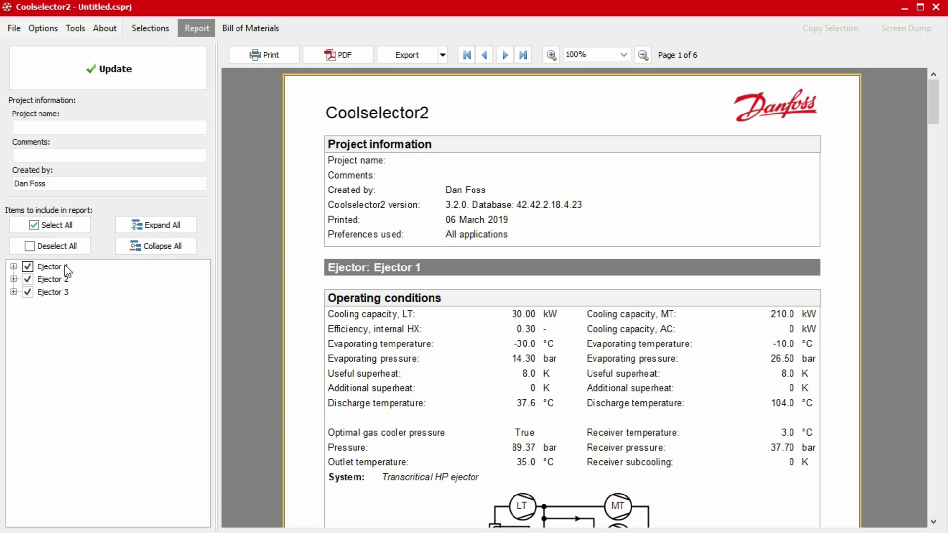
Include Ejector 1's envelope and regenerate the report under project name 'Example'
click(13, 267)
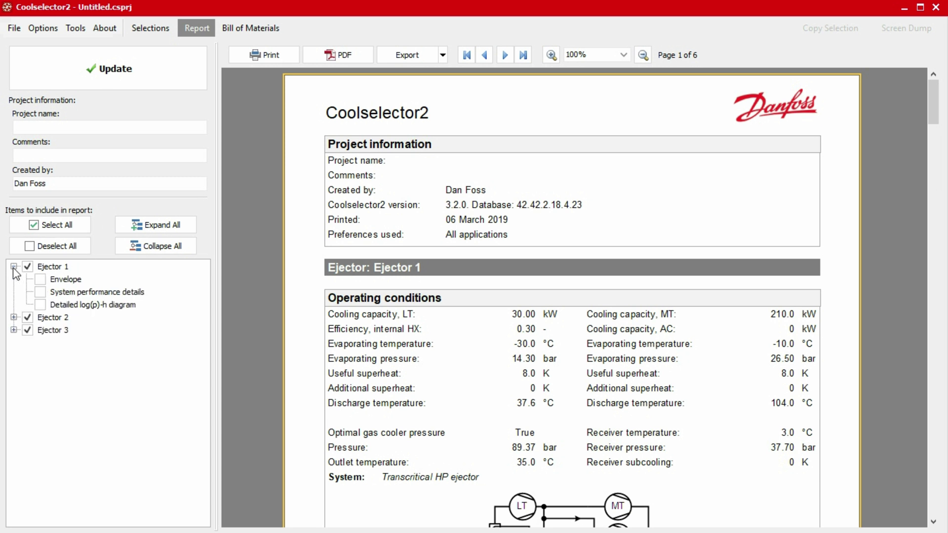
click(40, 280)
click(93, 74)
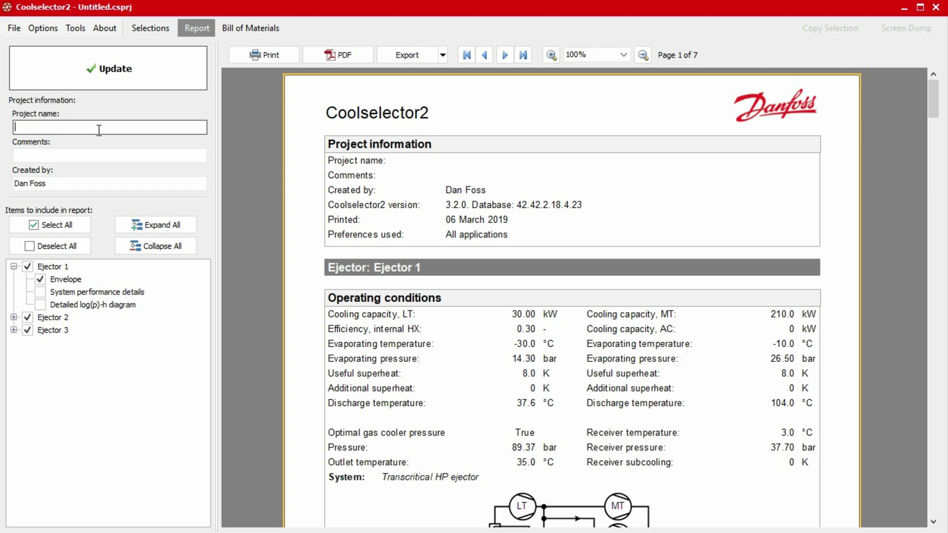
text(Example)
click(97, 71)
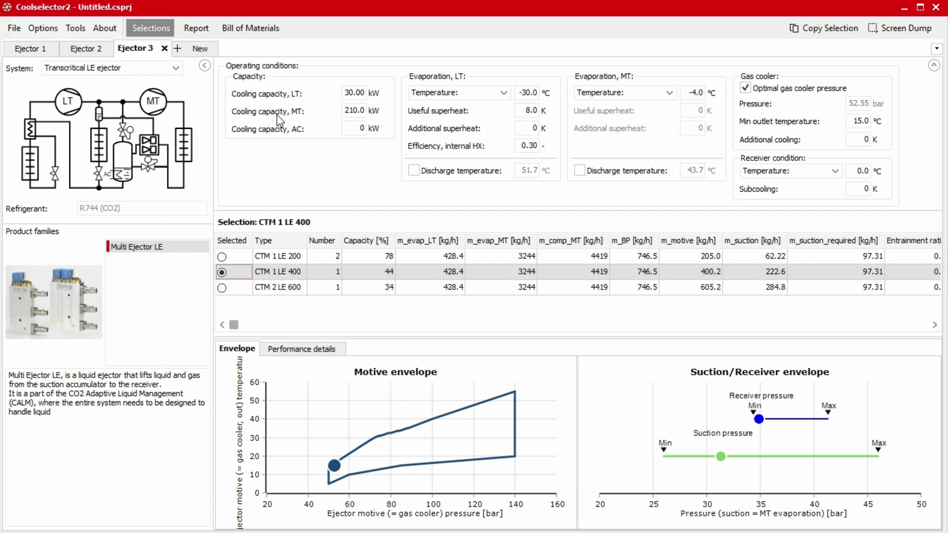
Open the three-ejector bill of materials, add the project comment 'Example', and refresh it
click(252, 30)
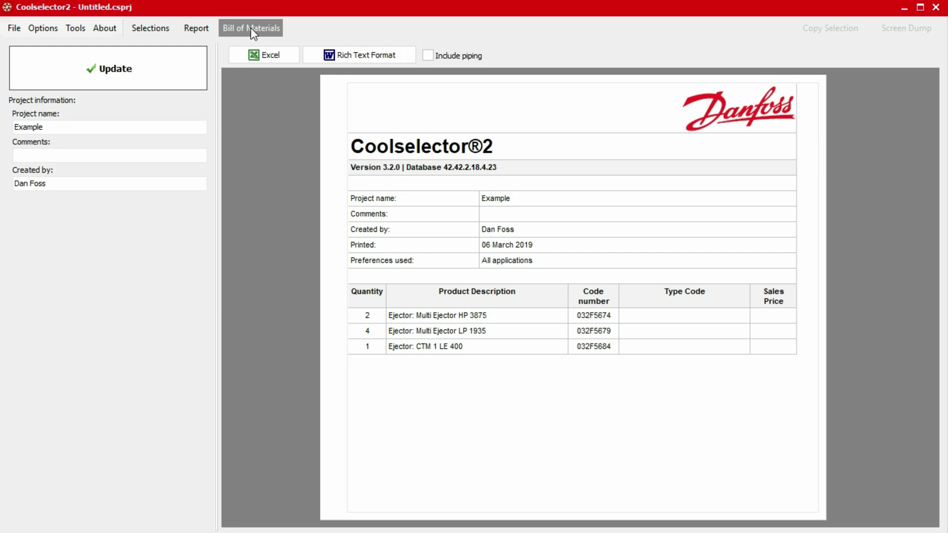
click(109, 158)
text(Example)
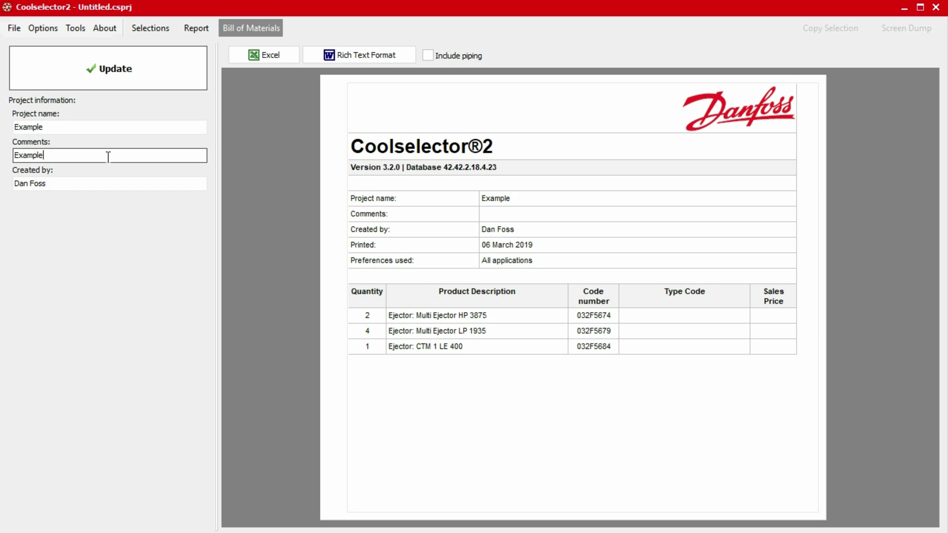
click(115, 77)
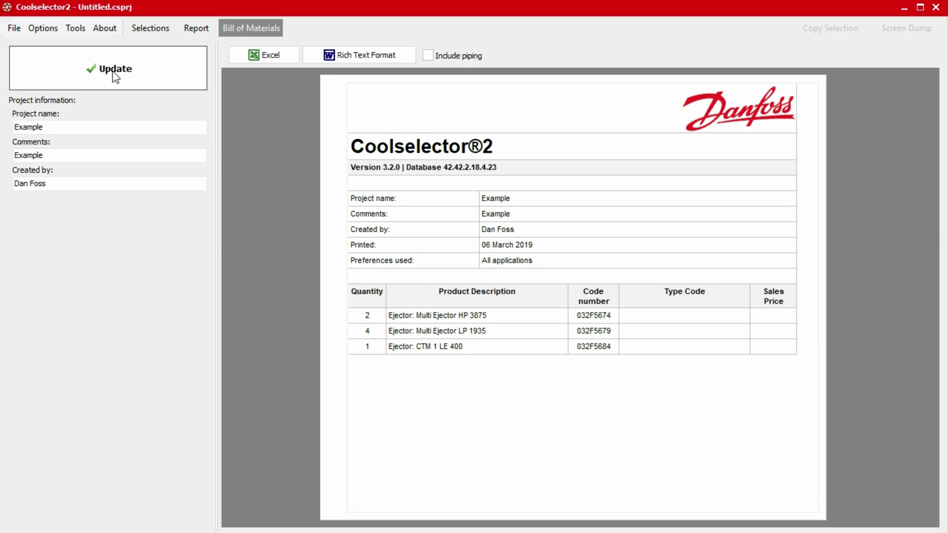